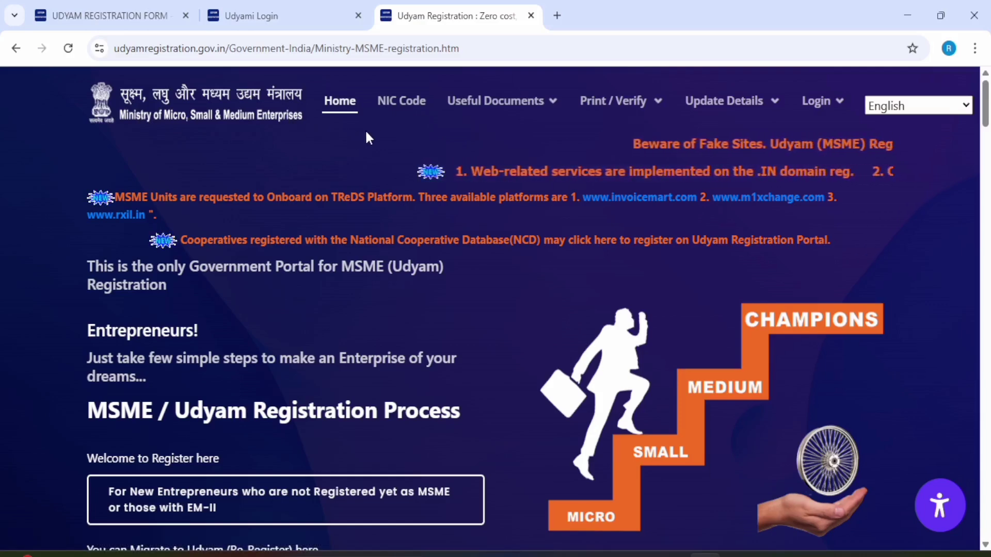
- Highlight the PAN already-registered error, then bring up the home page's Print / Verify options
{"action": "left_click", "coordinate": [165, 16]}
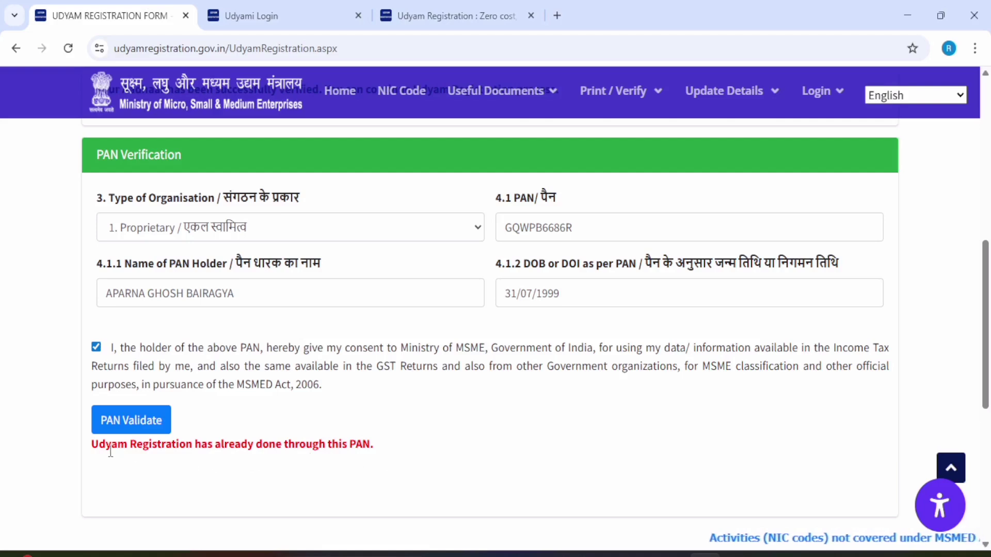
{"action": "left_click_drag", "start_coordinate": [91, 442], "coordinate": [367, 467]}
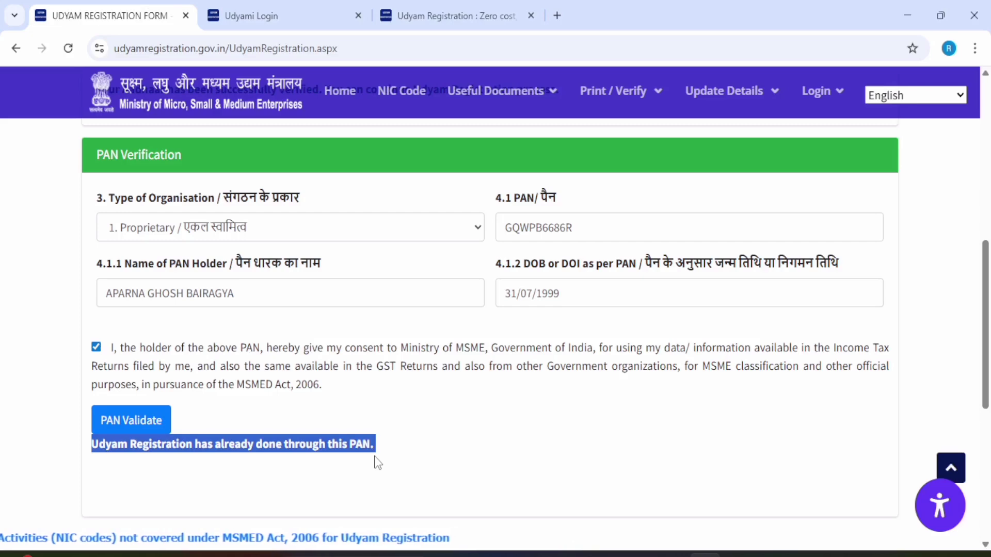
{"action": "left_click", "coordinate": [410, 6]}
{"action": "mouse_move", "coordinate": [641, 108]}
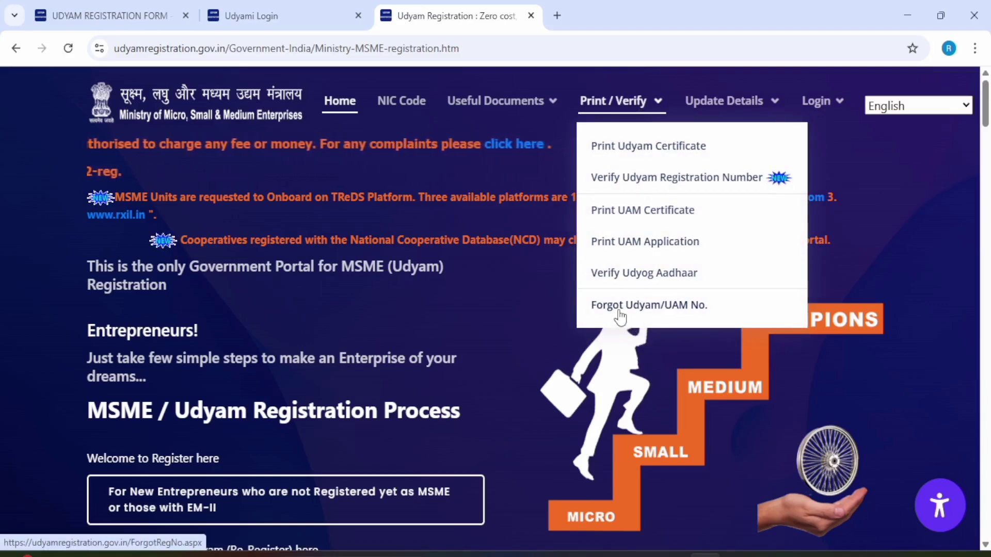
- On the Forgot Udyam/UAM No. page, enter the registered mobile number for OTP recovery
{"action": "left_click", "coordinate": [619, 312]}
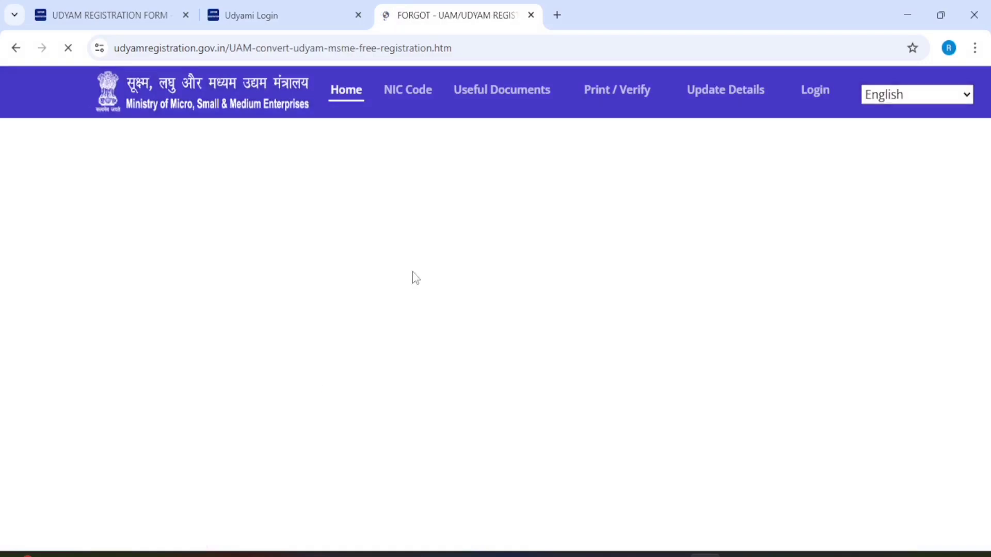
{"action": "scroll", "coordinate": [305, 288], "scroll_direction": "down", "scroll_amount": 1}
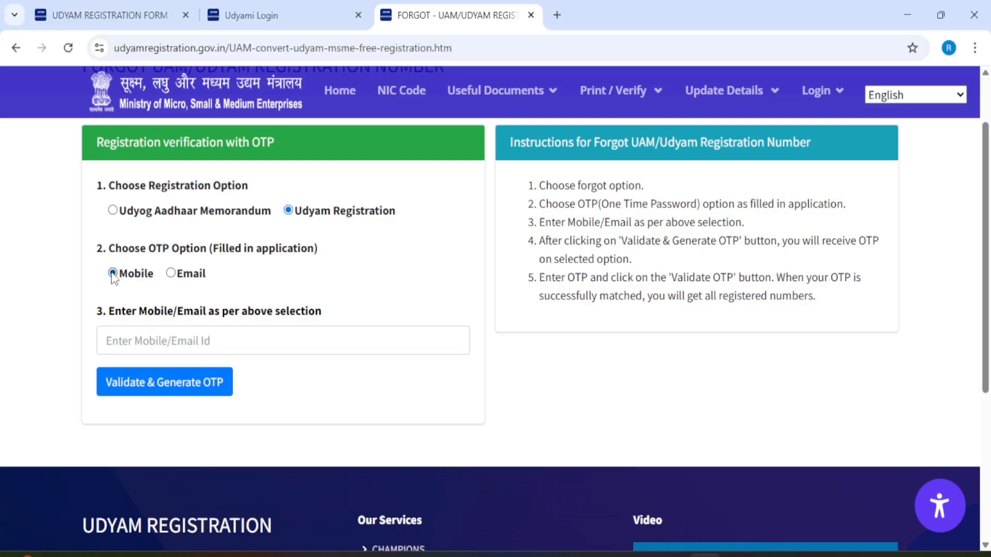
{"action": "left_click", "coordinate": [141, 338]}
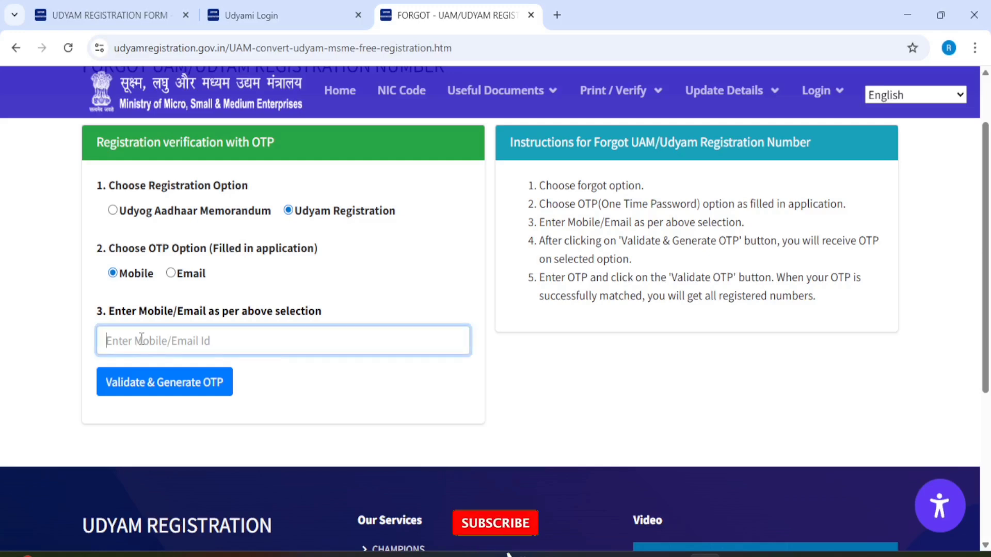
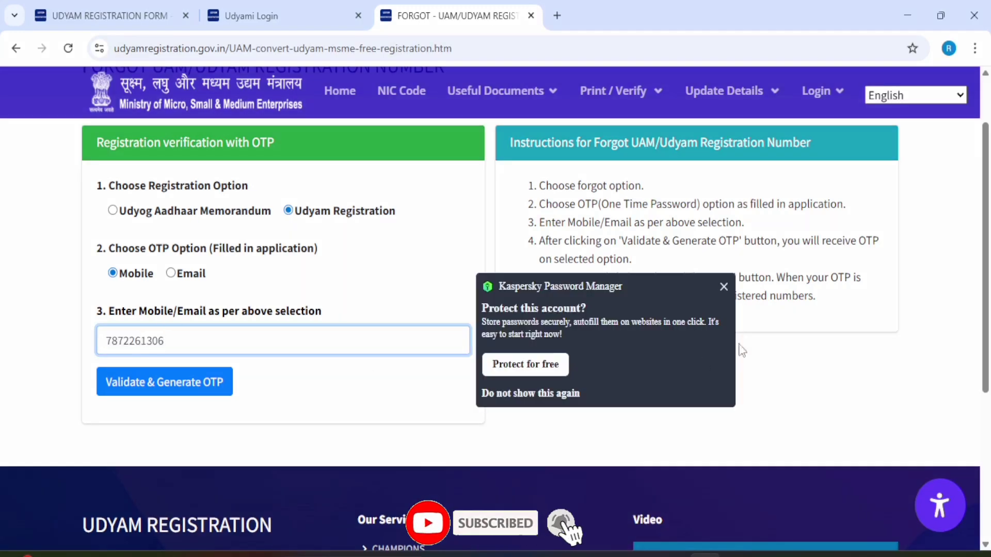
{"action": "left_click", "coordinate": [724, 287]}
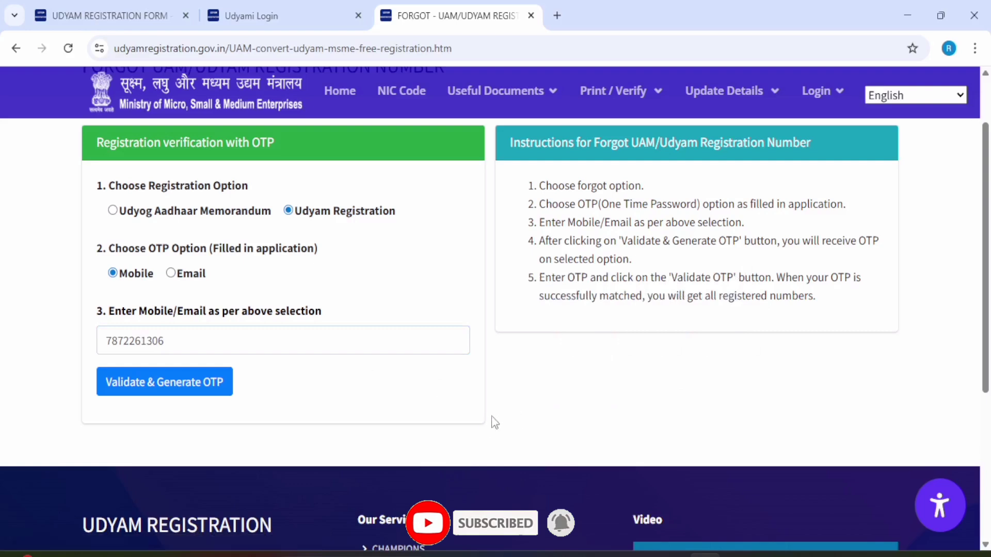
- Send and enter the mobile OTP to reveal the registration number, then go to Print Udyam Certificate
{"action": "left_click", "coordinate": [169, 390]}
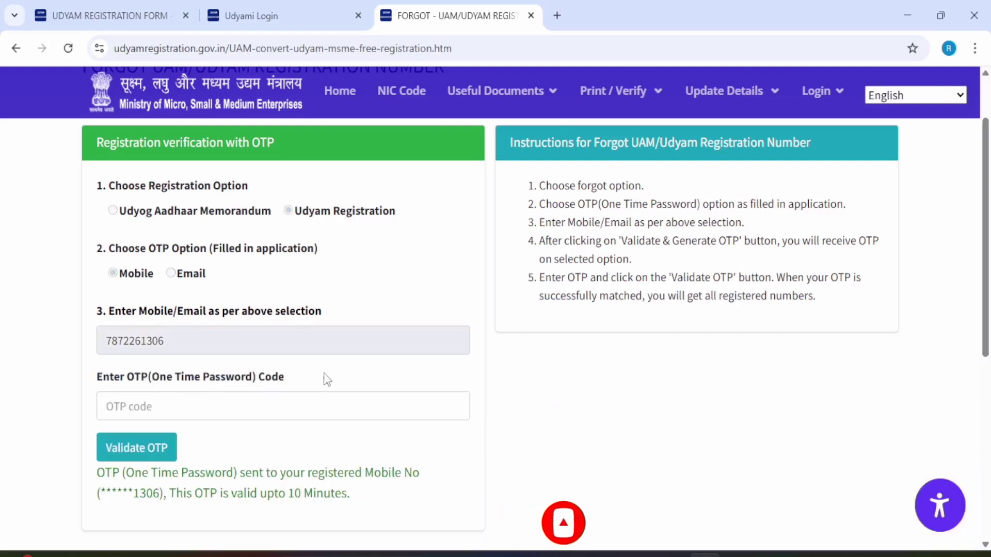
{"action": "scroll", "coordinate": [201, 362], "scroll_direction": "down", "scroll_amount": 1}
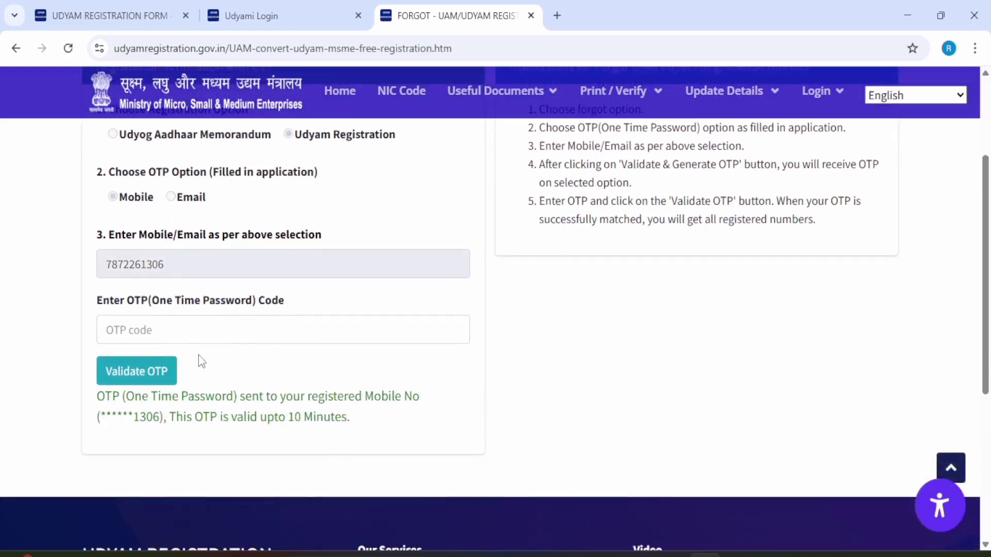
{"action": "left_click", "coordinate": [166, 330]}
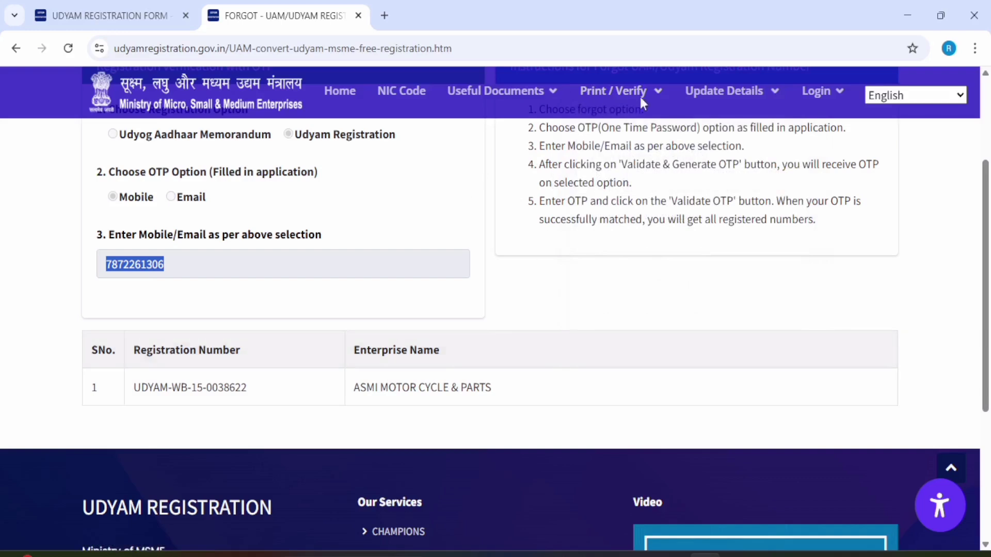
{"action": "left_click", "coordinate": [643, 138]}
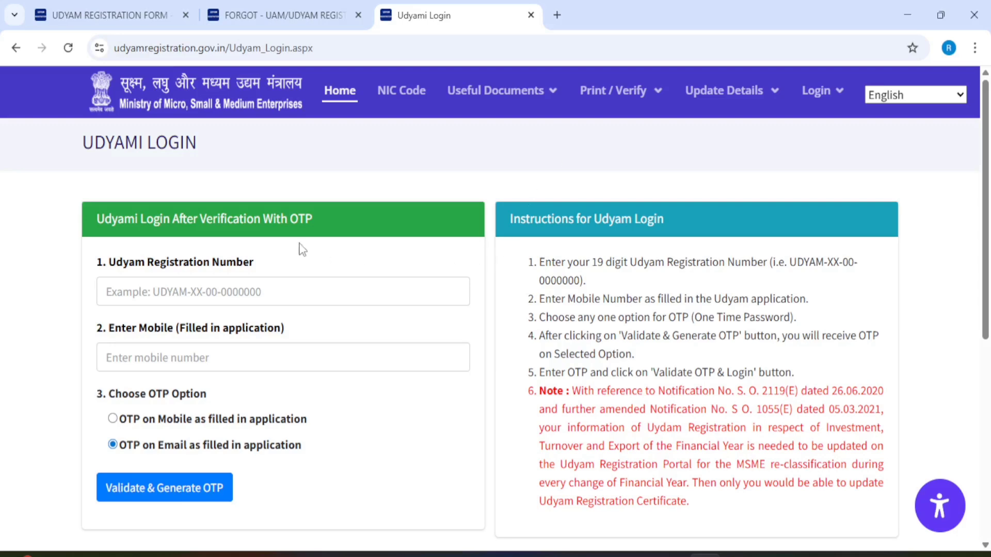
- Paste the recovered registration number and registered mobile number into the Udyami Login form
{"action": "left_click", "coordinate": [257, 295]}
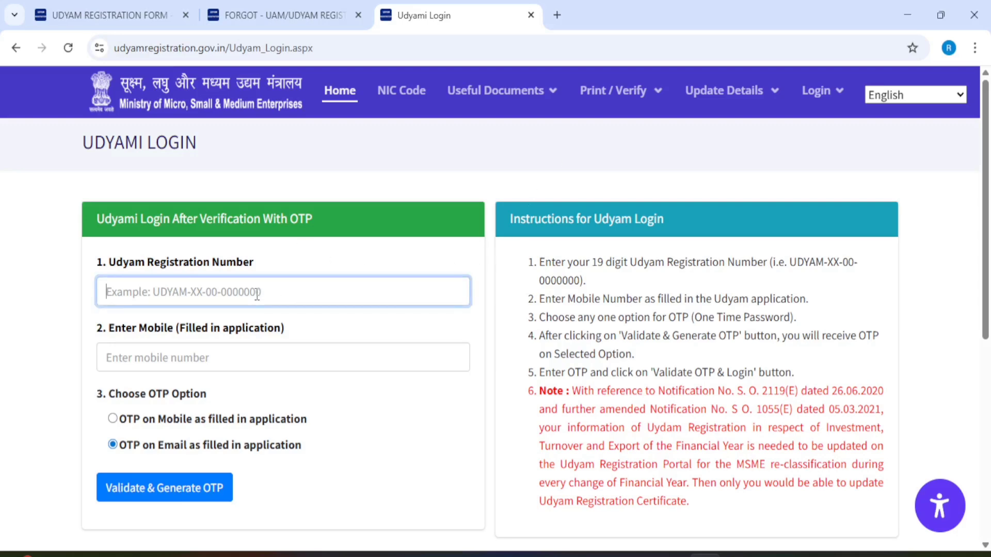
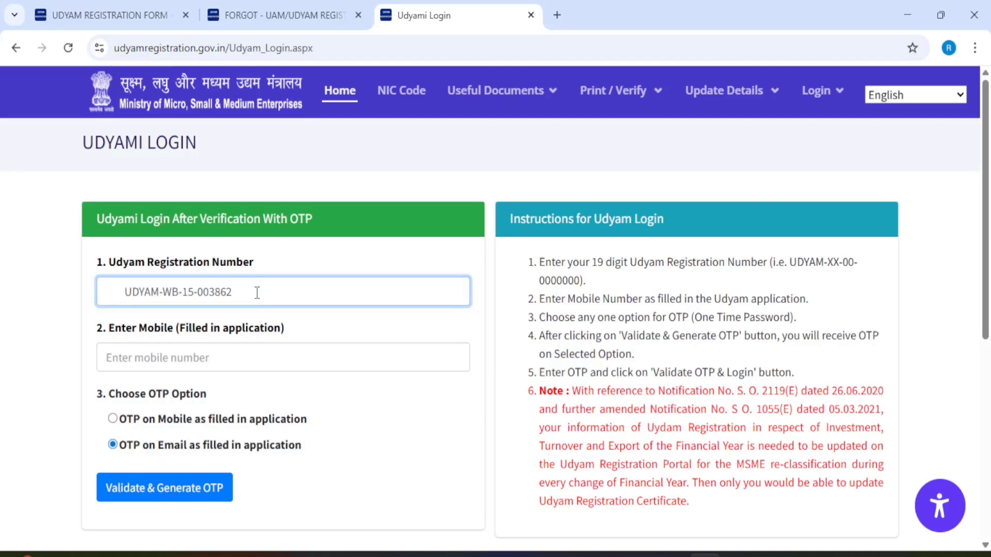
{"action": "left_click", "coordinate": [289, 15]}
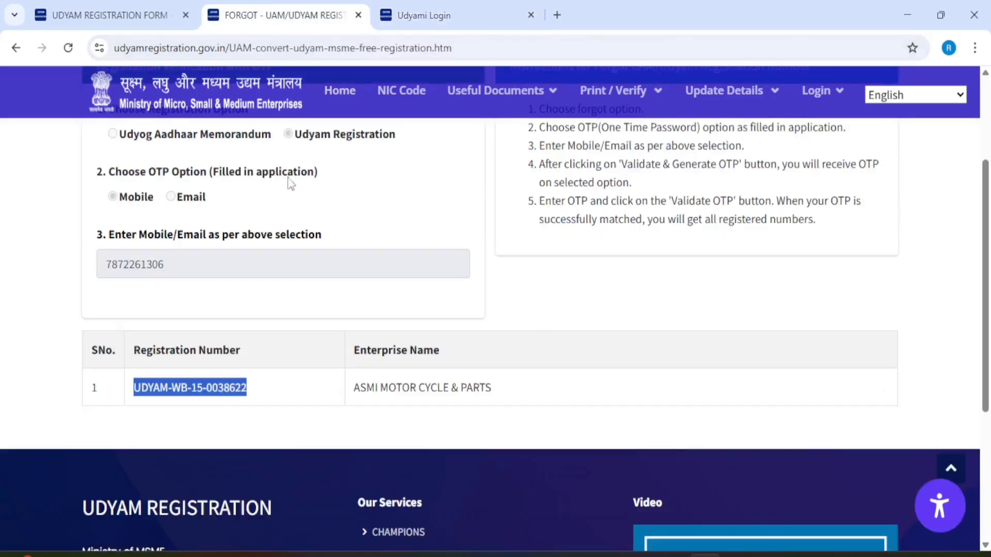
{"action": "left_click_drag", "start_coordinate": [172, 274], "coordinate": [61, 274]}
{"action": "key", "text": "ctrl+c"}
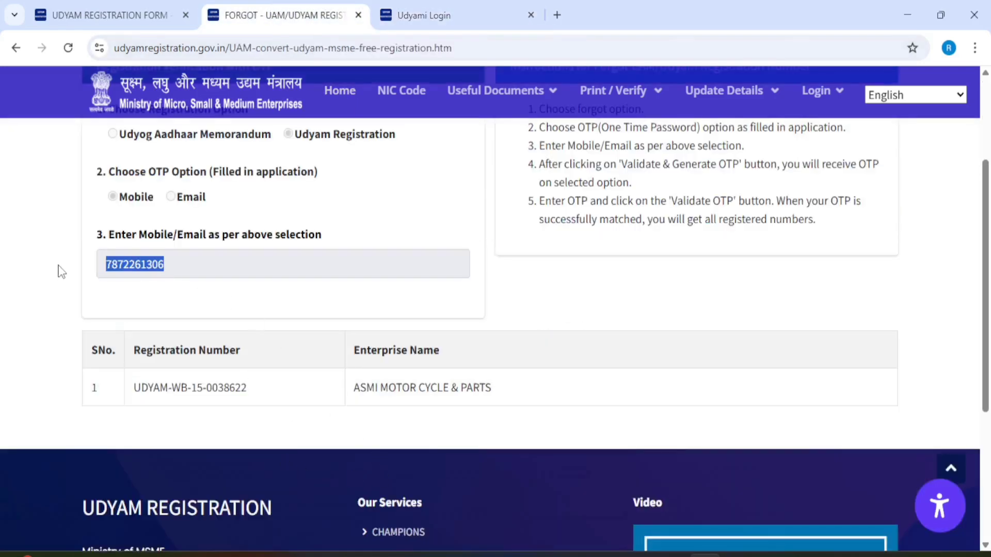
{"action": "left_click", "coordinate": [420, 15]}
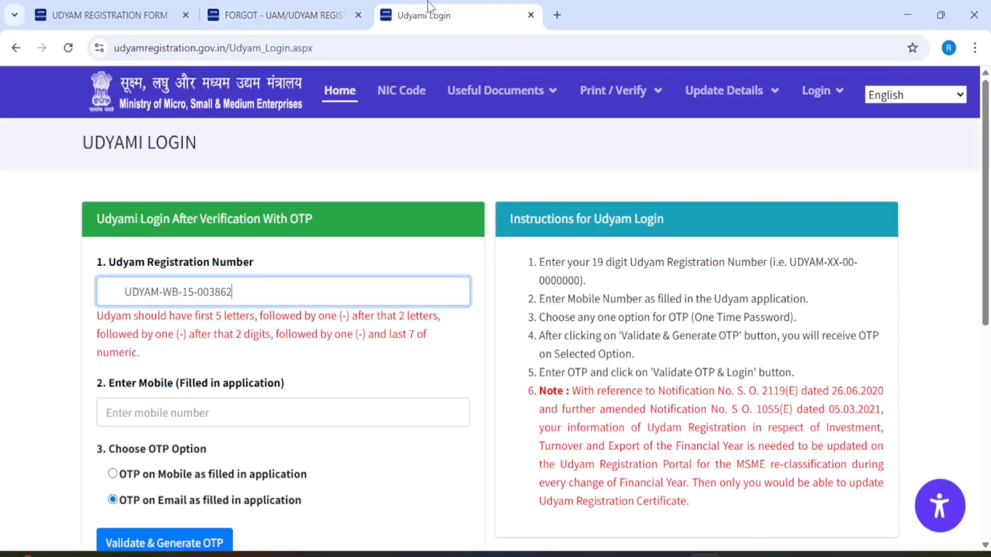
{"action": "left_click", "coordinate": [201, 410]}
{"action": "key", "text": "ctrl+v"}
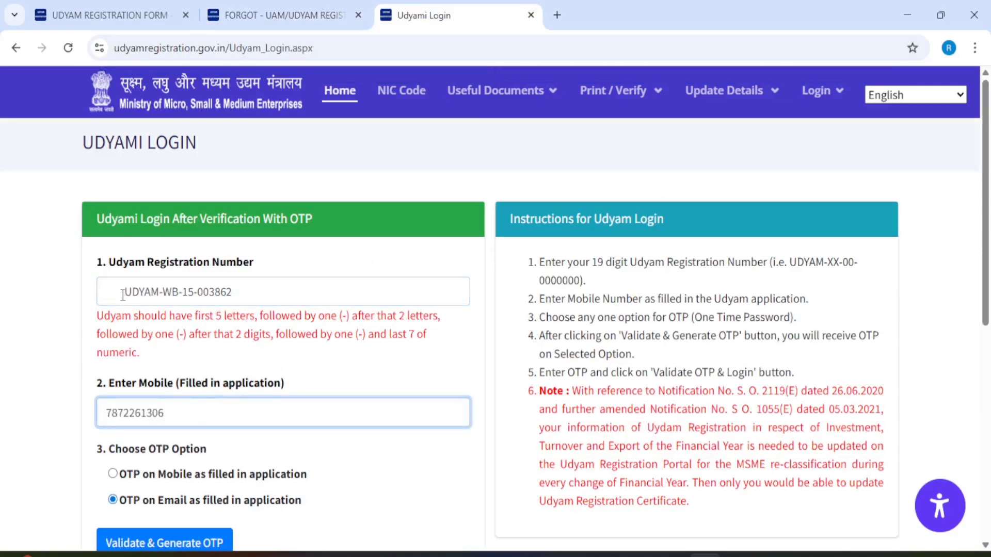
{"action": "left_click", "coordinate": [123, 295]}
{"action": "key", "text": "BackSpace"}
{"action": "key", "text": "BackSpace"}
{"action": "key", "text": "BackSpace"}
{"action": "key", "text": "BackSpace"}
{"action": "key", "text": "BackSpace"}
{"action": "key", "text": "BackSpace"}
{"action": "key", "text": "BackSpace"}
{"action": "key", "text": "BackSpace"}
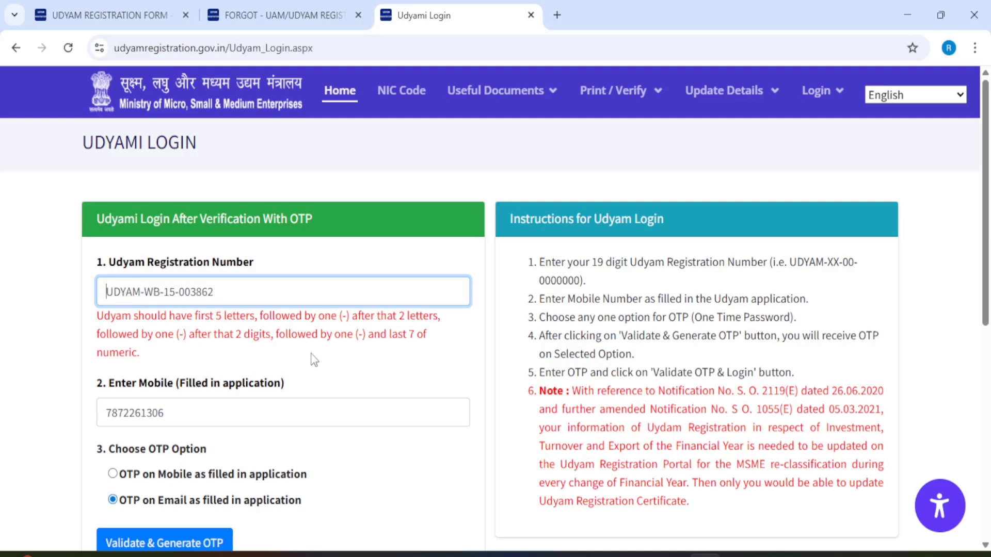
{"action": "left_click", "coordinate": [284, 16]}
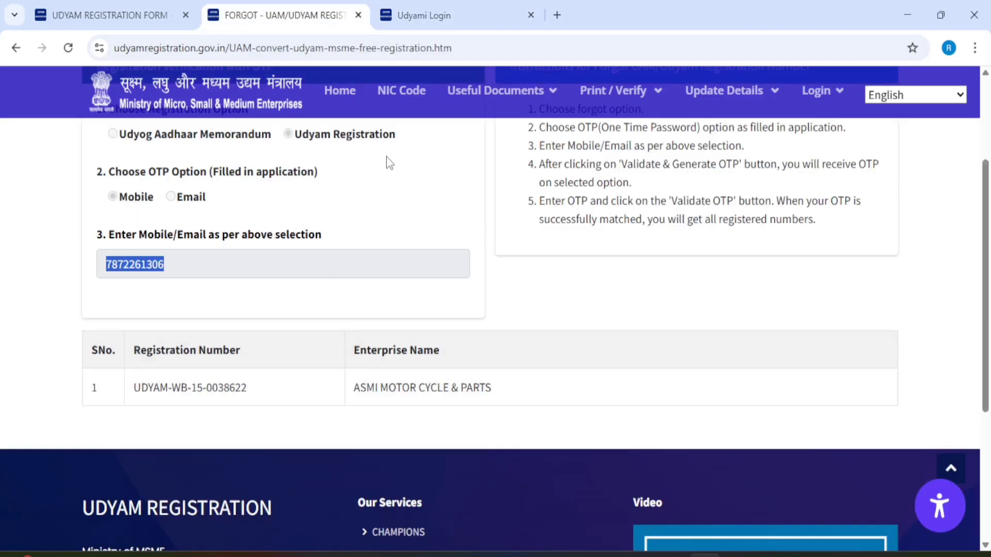
{"action": "left_click", "coordinate": [485, 21]}
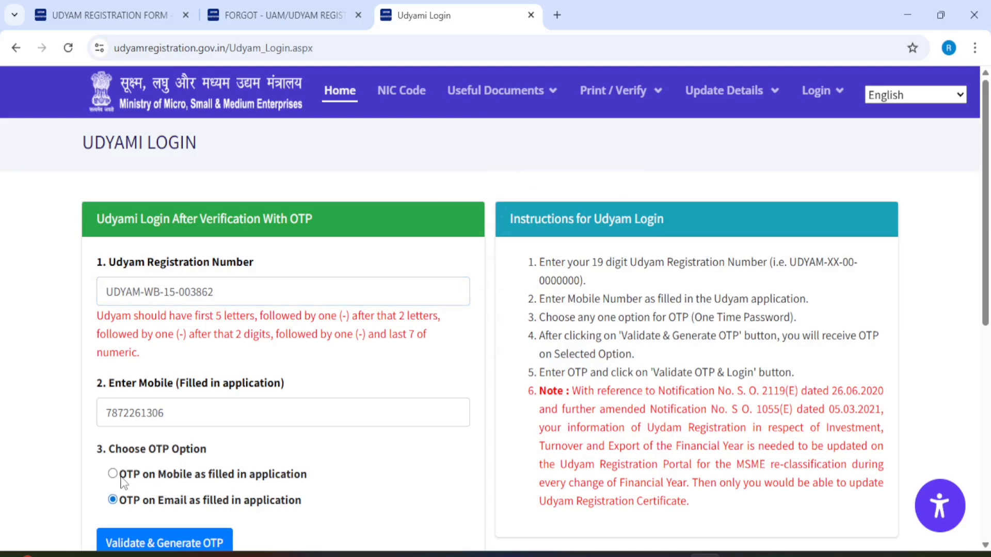
{"action": "scroll", "coordinate": [186, 495], "scroll_direction": "down", "scroll_amount": 2}
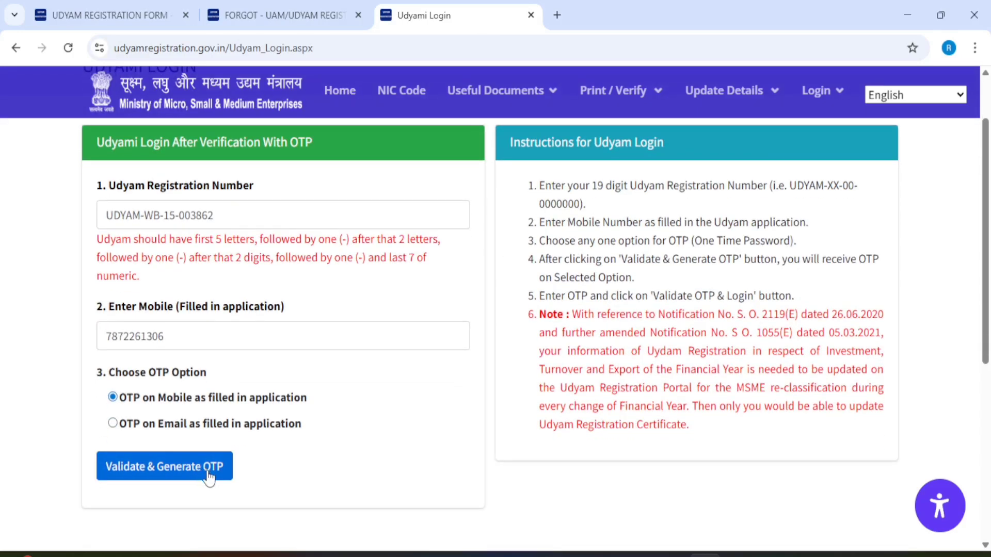
- Replace the rejected registration number with a freshly copied one from the recovery tab
{"action": "left_click", "coordinate": [209, 478]}
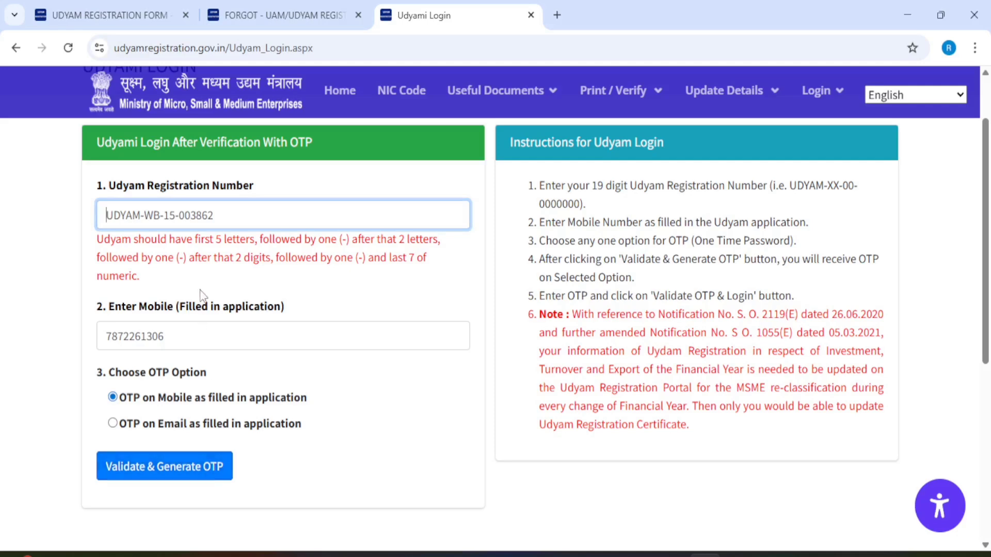
{"action": "left_click_drag", "start_coordinate": [234, 223], "coordinate": [52, 249]}
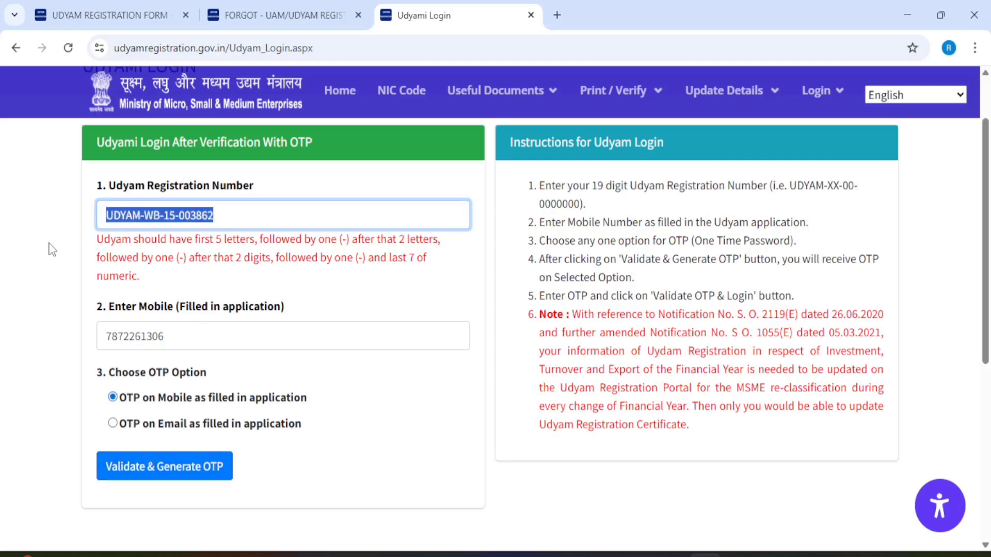
{"action": "key", "text": "BackSpace"}
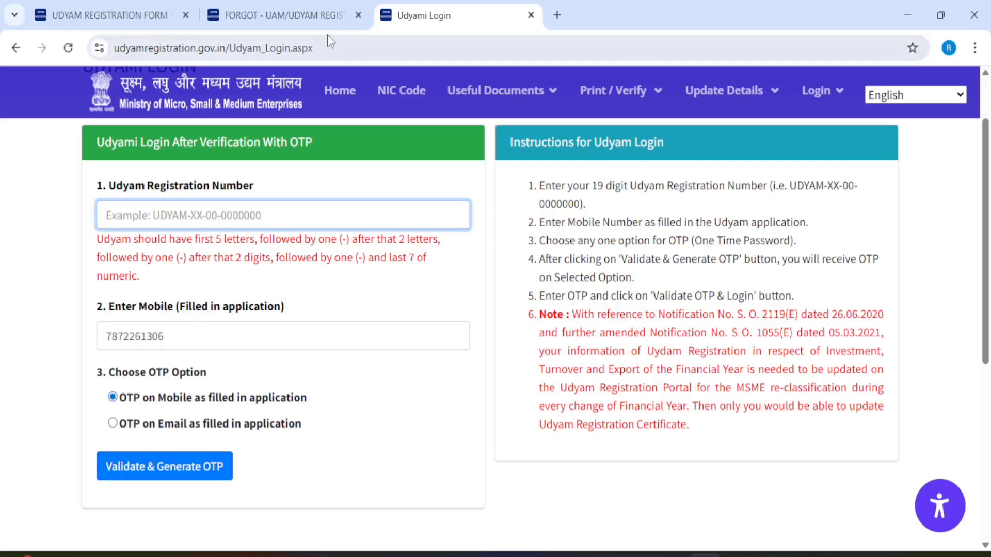
{"action": "left_click", "coordinate": [305, 15]}
{"action": "mouse_move", "coordinate": [252, 393]}
{"action": "left_mouse_down"}
{"action": "mouse_move", "coordinate": [111, 414]}
{"action": "mouse_move", "coordinate": [203, 390]}
{"action": "mouse_move", "coordinate": [248, 391]}
{"action": "left_mouse_up"}
{"action": "key", "text": "ctrl+c"}
{"action": "left_click", "coordinate": [149, 402]}
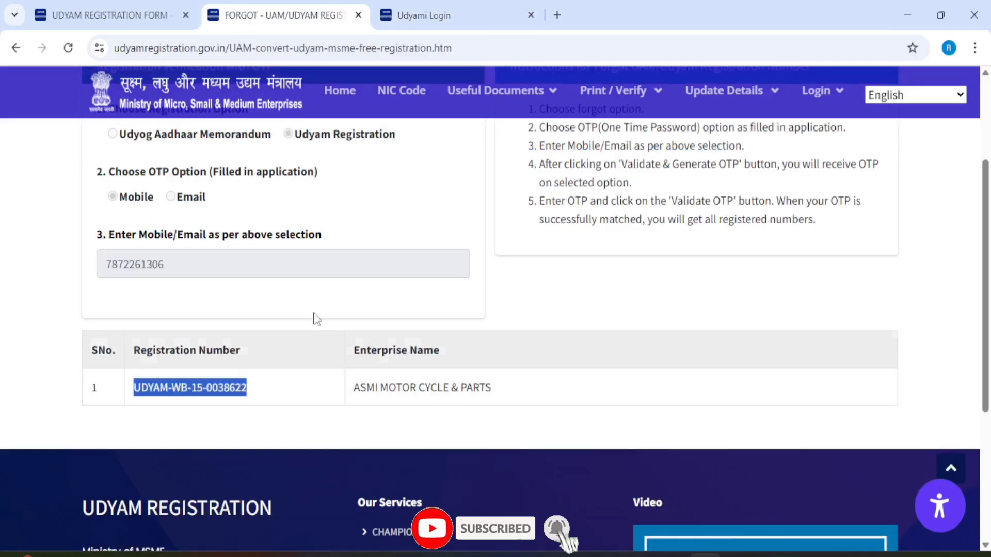
{"action": "left_click", "coordinate": [453, 15]}
{"action": "key", "text": "ctrl+v"}
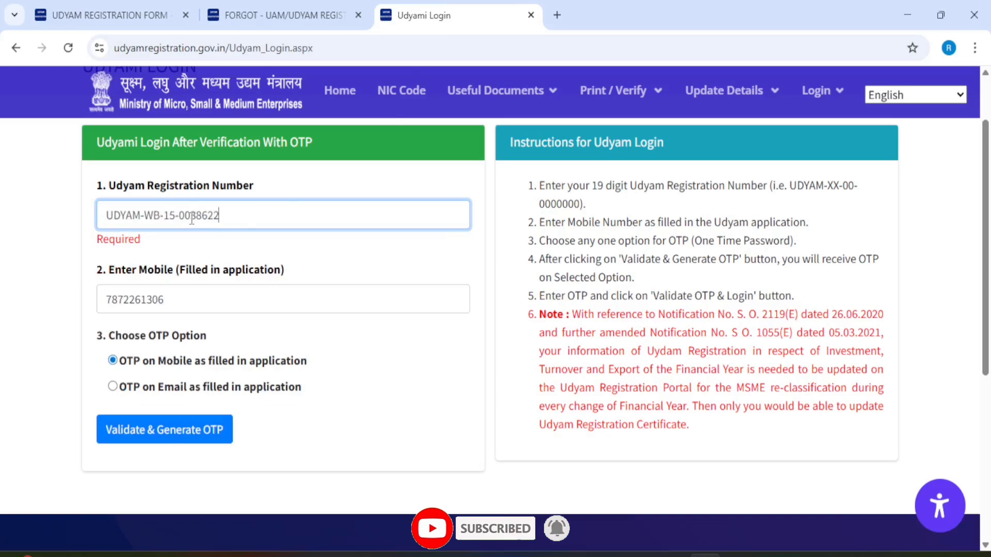
- Request the login OTP, enter the received code, and log in
{"action": "left_click", "coordinate": [173, 426]}
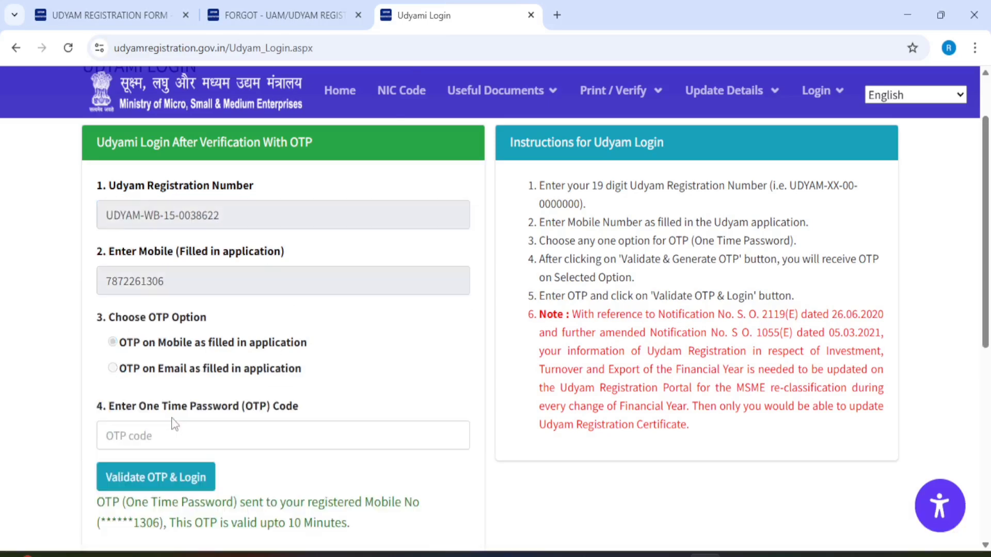
{"action": "scroll", "coordinate": [175, 424], "scroll_direction": "down", "scroll_amount": 3}
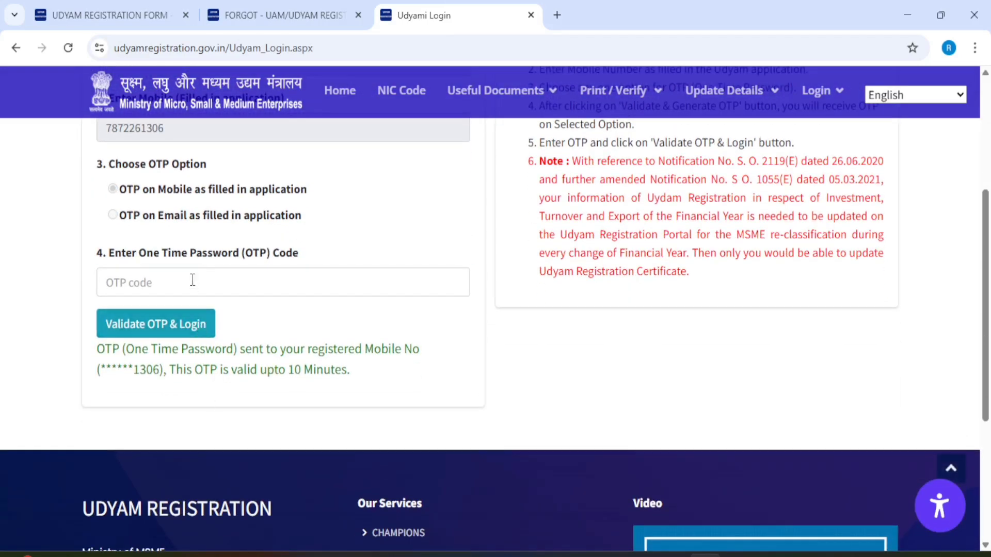
{"action": "left_click", "coordinate": [193, 280]}
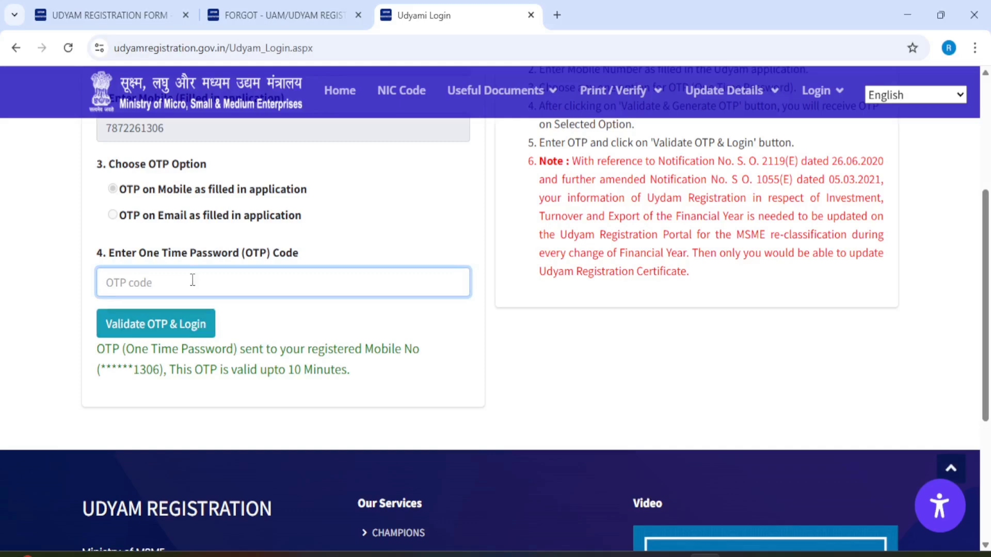
{"action": "left_click", "coordinate": [150, 324]}
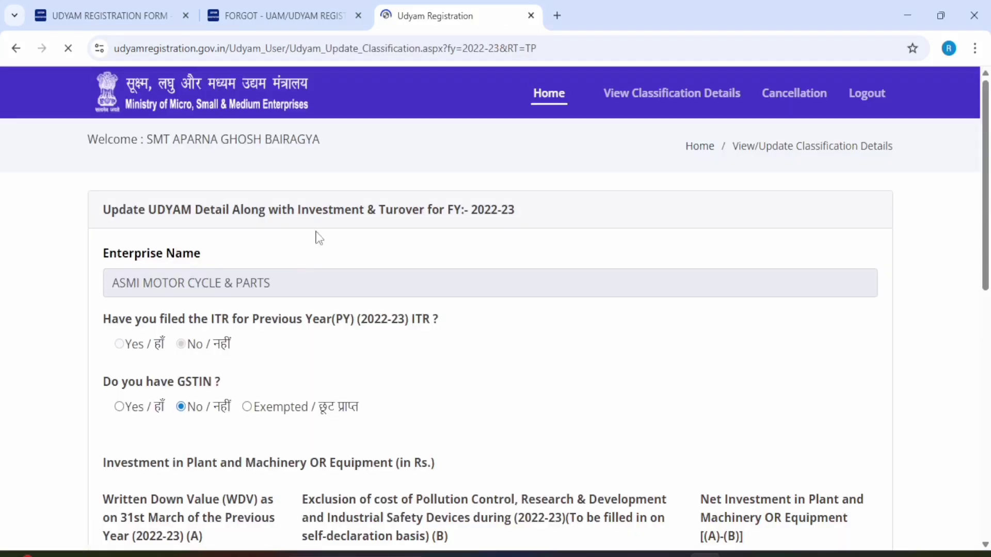
- Submit the FY 2022-23 investment and turnover details and confirm them with OK
{"action": "scroll", "coordinate": [683, 289], "scroll_direction": "down", "scroll_amount": 7}
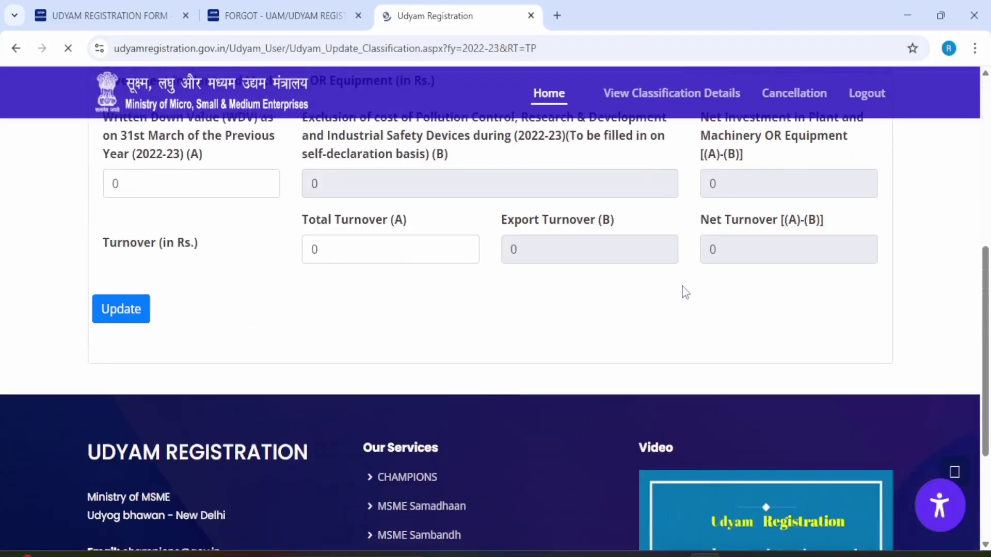
{"action": "scroll", "coordinate": [155, 318], "scroll_direction": "up", "scroll_amount": 7}
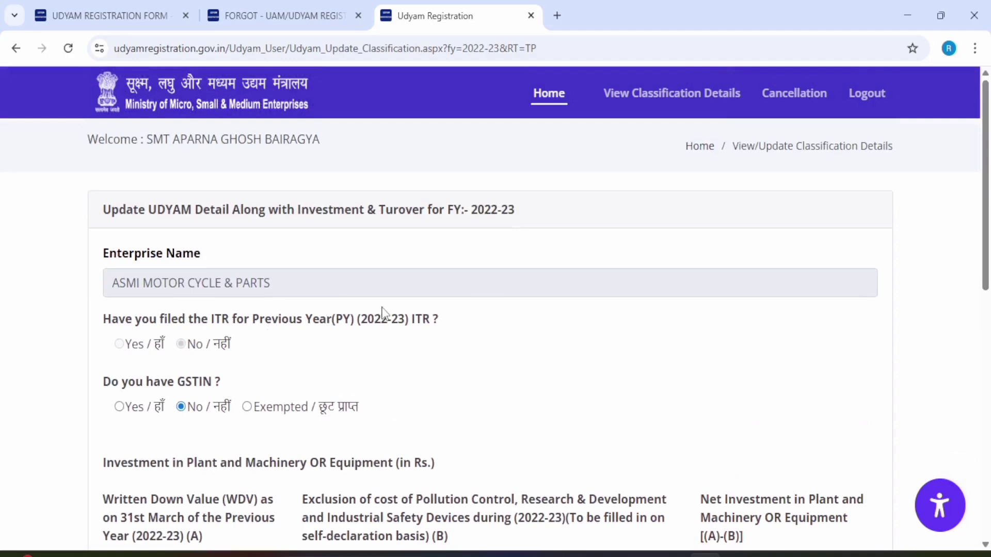
{"action": "scroll", "coordinate": [382, 312], "scroll_direction": "down", "scroll_amount": 10}
{"action": "left_click", "coordinate": [121, 125]}
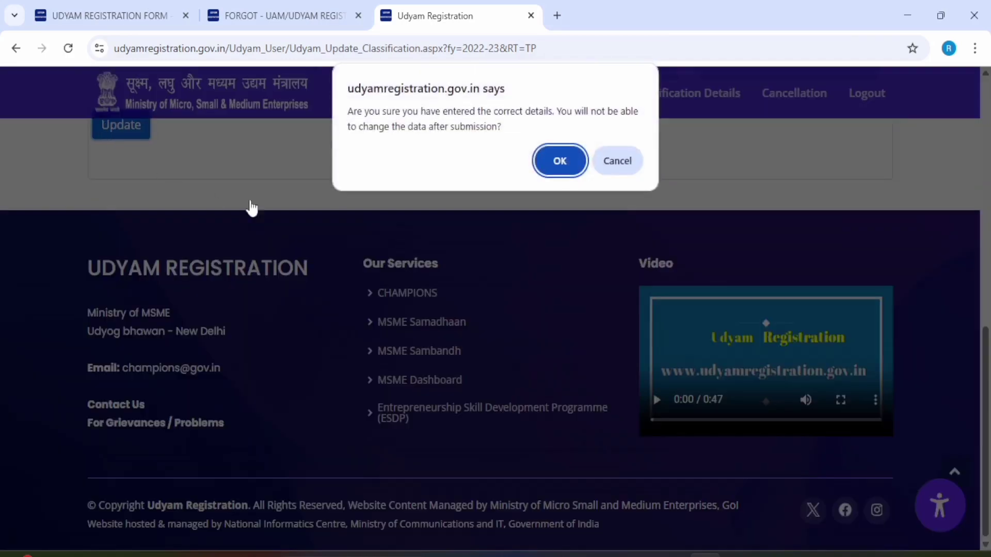
{"action": "left_click", "coordinate": [558, 162]}
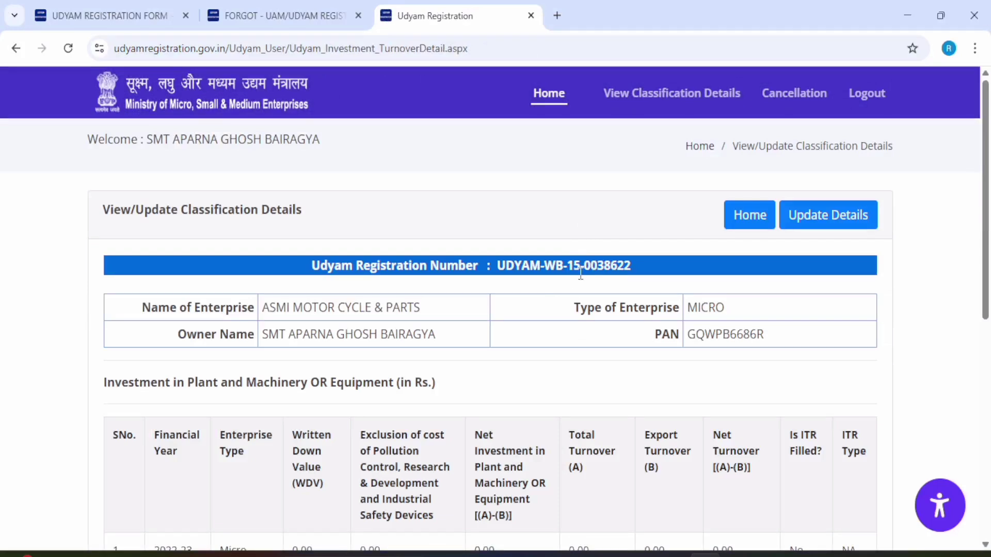
{"action": "scroll", "coordinate": [670, 314], "scroll_direction": "down", "scroll_amount": 7}
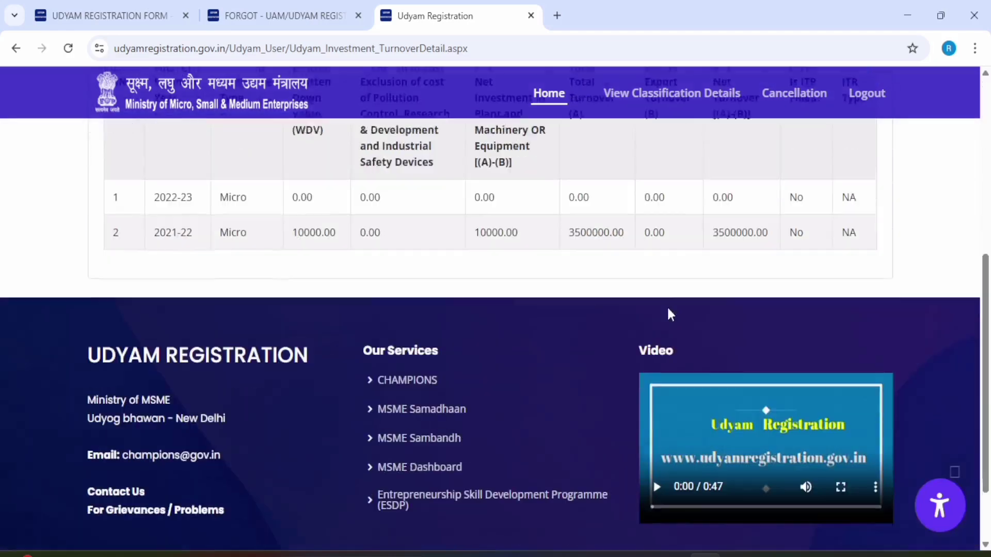
{"action": "scroll", "coordinate": [650, 314], "scroll_direction": "up", "scroll_amount": 8}
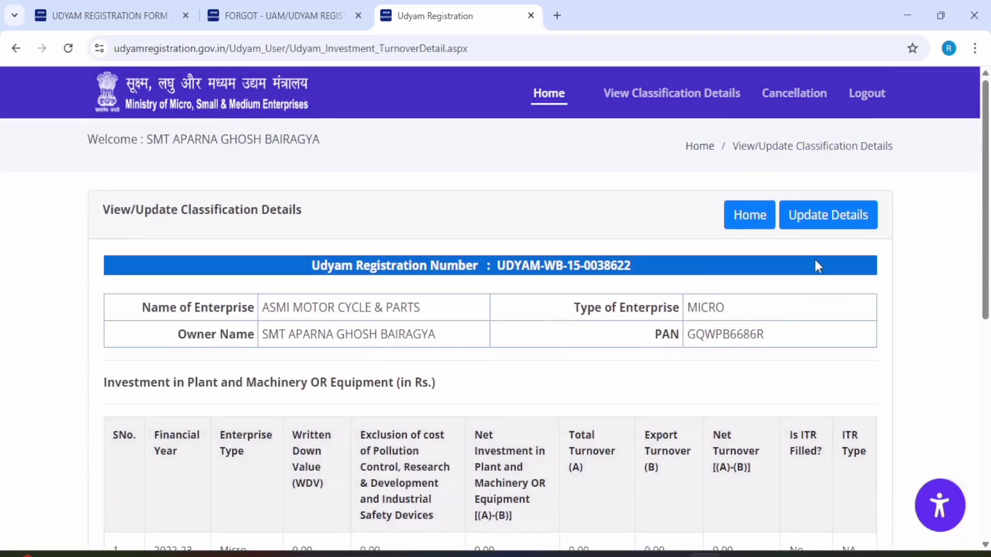
- Submit and confirm the FY 2023-24 classification with 1847530.00 turnover, then open the dashboard
{"action": "left_click", "coordinate": [836, 230]}
{"action": "left_click", "coordinate": [619, 267]}
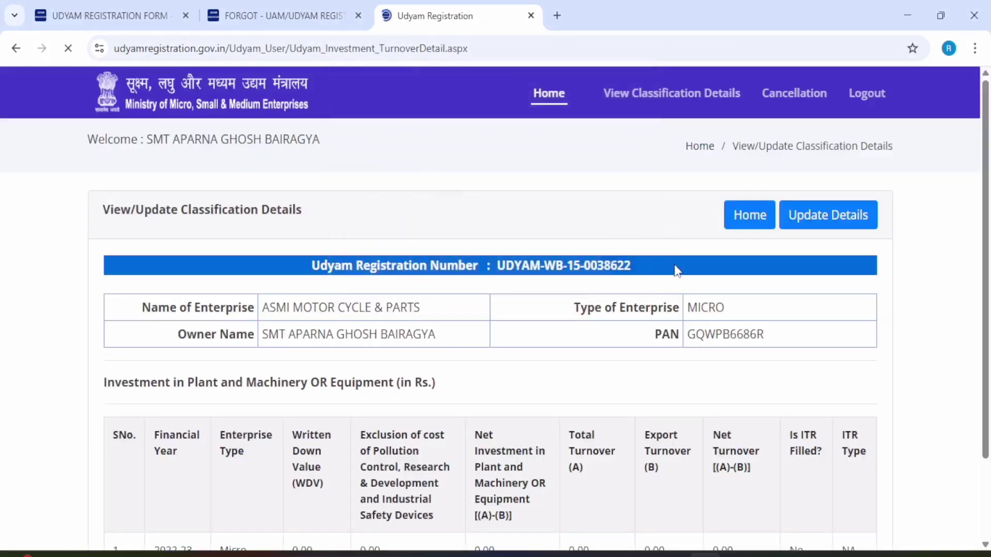
{"action": "scroll", "coordinate": [578, 318], "scroll_direction": "down", "scroll_amount": 15}
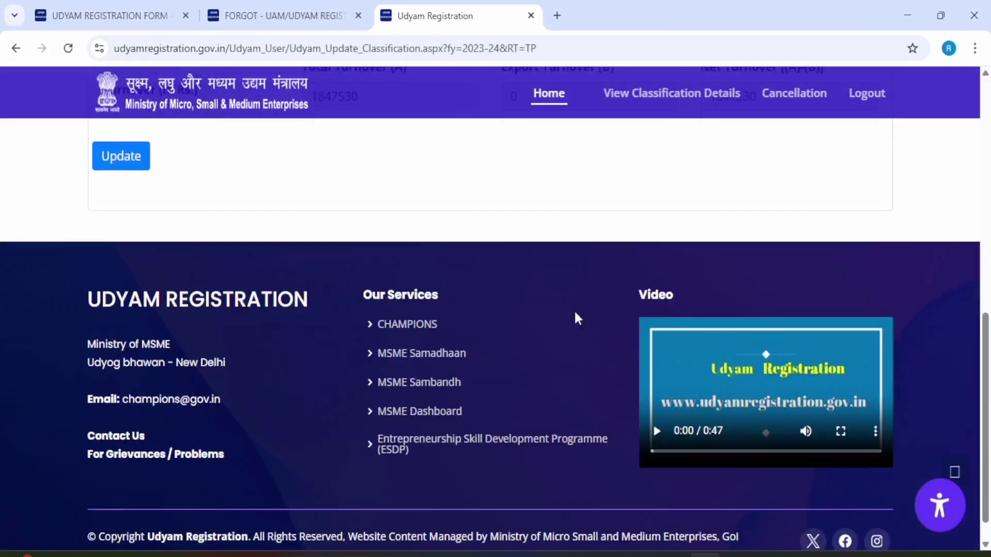
{"action": "left_click", "coordinate": [147, 164]}
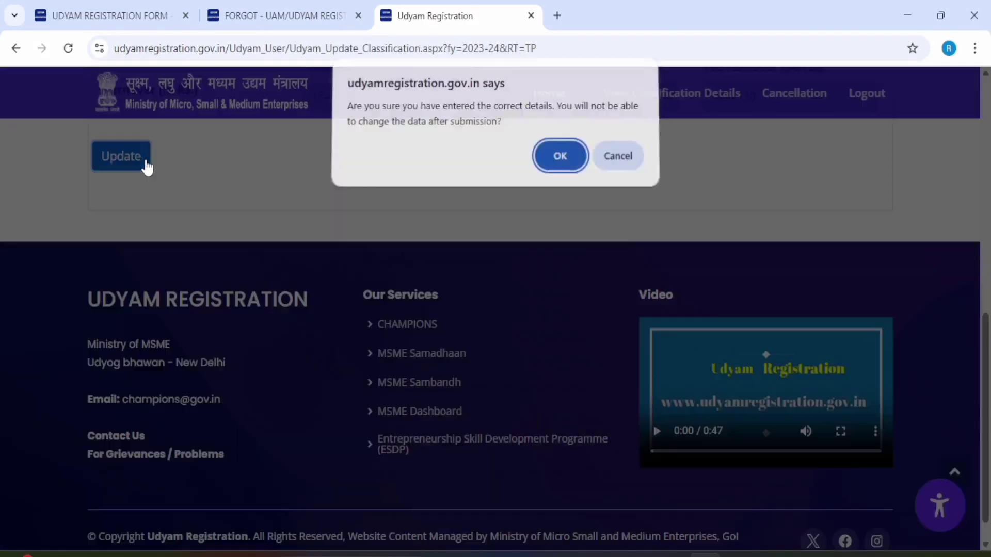
{"action": "left_click", "coordinate": [559, 161]}
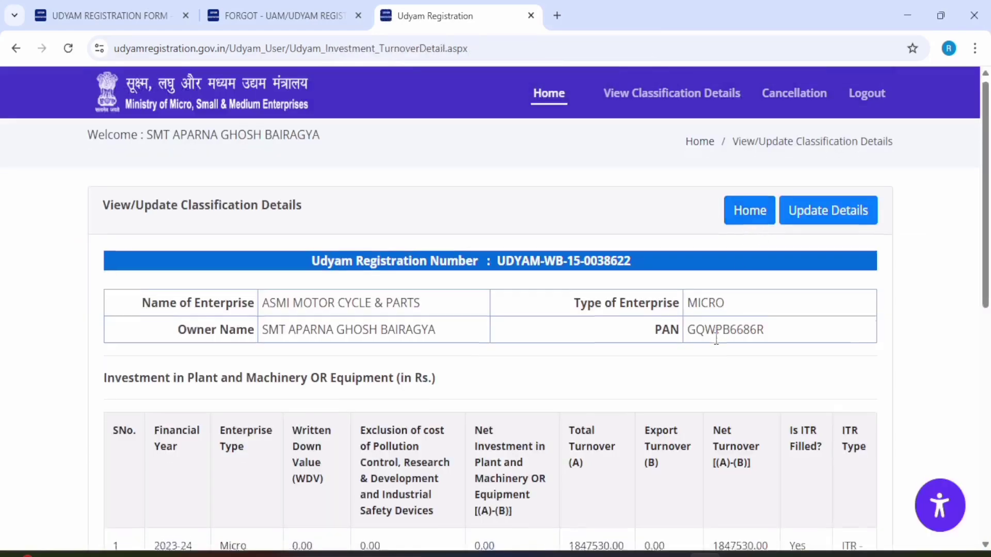
{"action": "scroll", "coordinate": [716, 338], "scroll_direction": "down", "scroll_amount": 8}
{"action": "scroll", "coordinate": [741, 354], "scroll_direction": "up", "scroll_amount": 8}
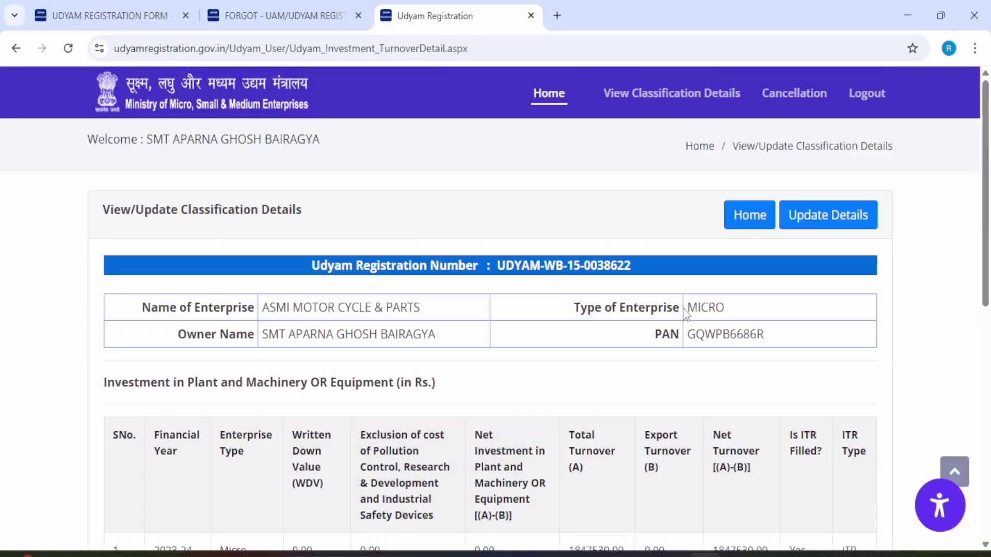
{"action": "left_click", "coordinate": [753, 232]}
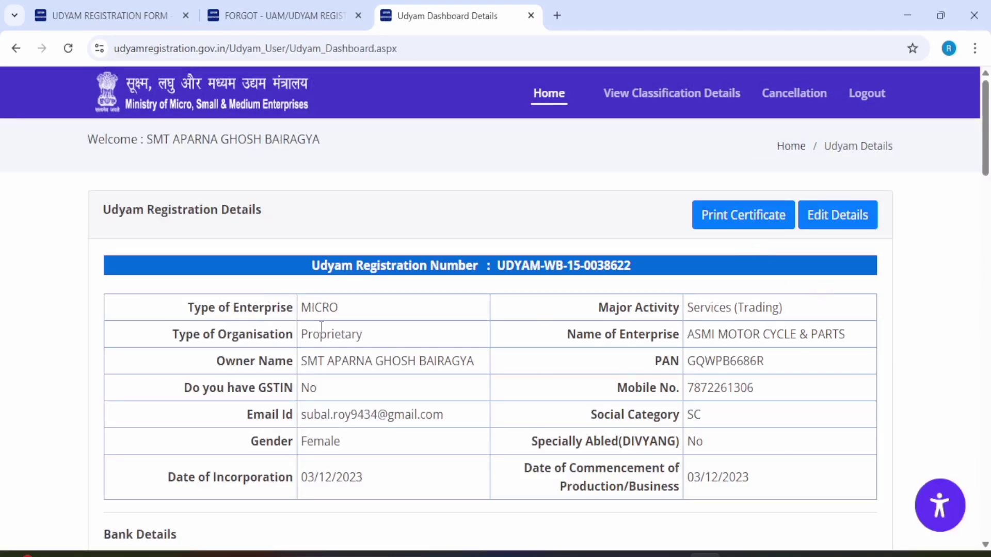
- Review the MICRO, Services (Trading) registration details and request the certificate printout
{"action": "scroll", "coordinate": [618, 435], "scroll_direction": "down", "scroll_amount": 10}
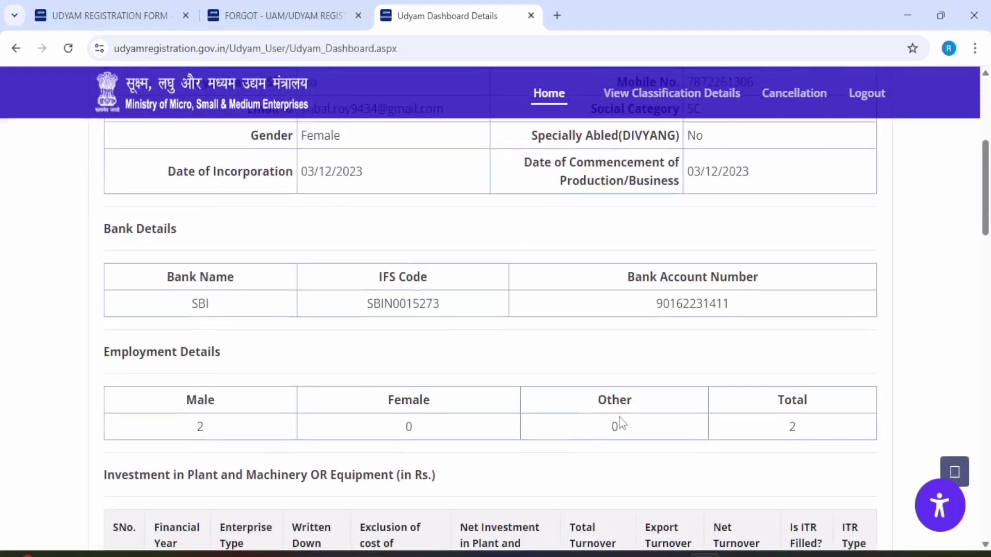
{"action": "scroll", "coordinate": [580, 398], "scroll_direction": "down", "scroll_amount": 4}
{"action": "scroll", "coordinate": [579, 398], "scroll_direction": "down", "scroll_amount": 12}
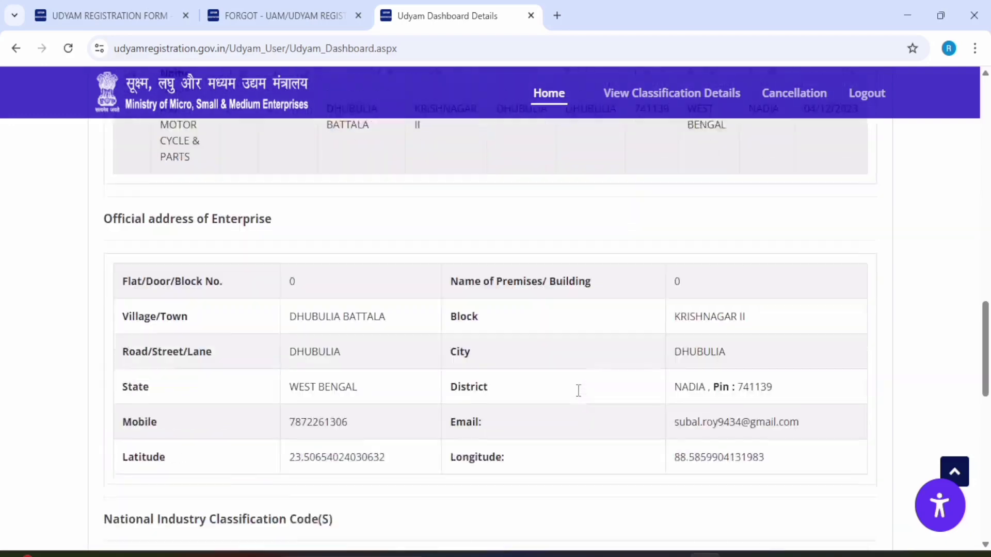
{"action": "scroll", "coordinate": [579, 398], "scroll_direction": "down", "scroll_amount": 2}
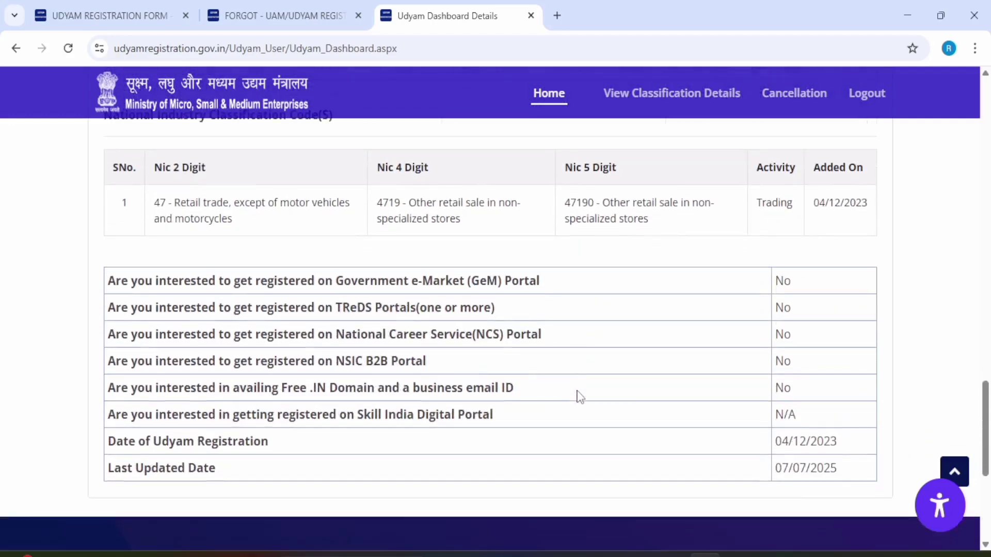
{"action": "scroll", "coordinate": [579, 398], "scroll_direction": "up", "scroll_amount": 20}
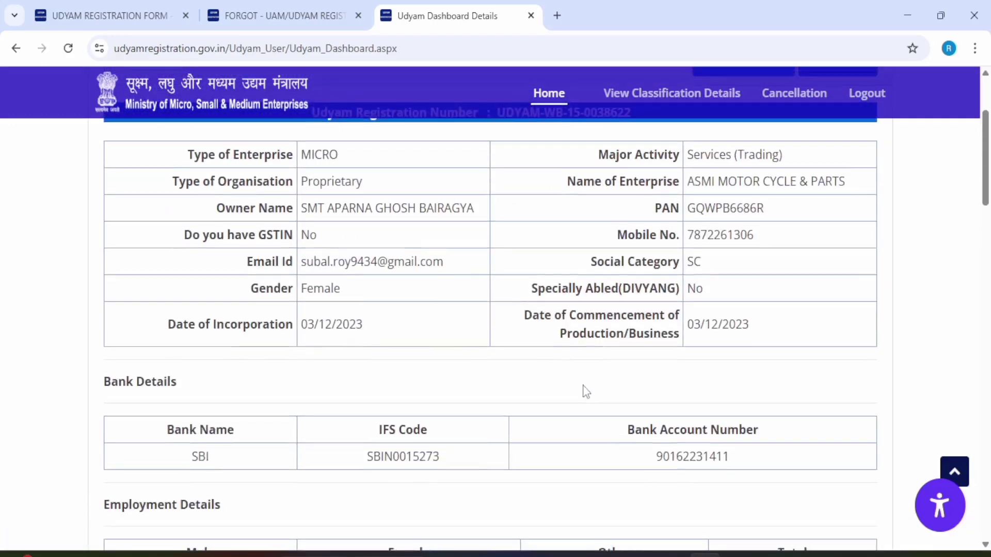
{"action": "scroll", "coordinate": [662, 366], "scroll_direction": "up", "scroll_amount": 3}
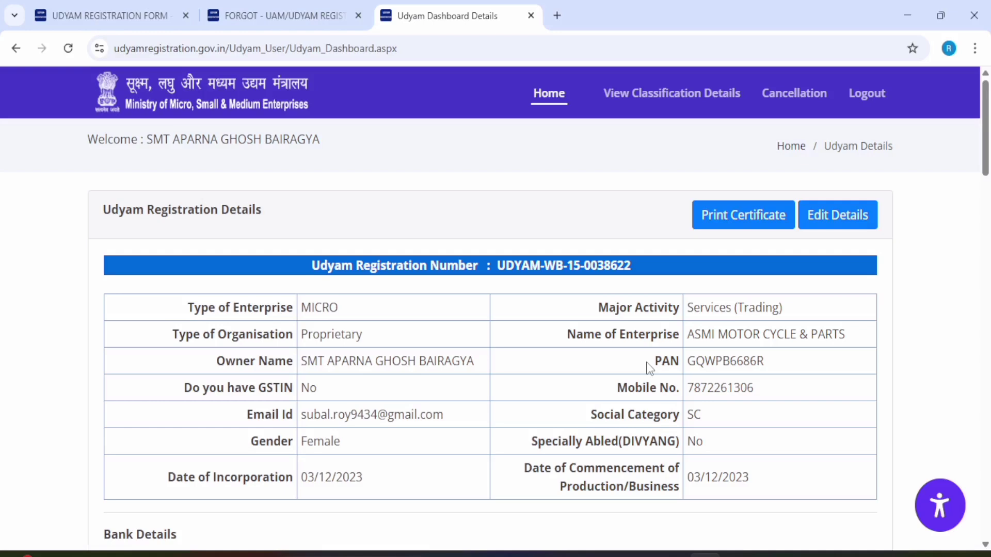
{"action": "left_click", "coordinate": [749, 227]}
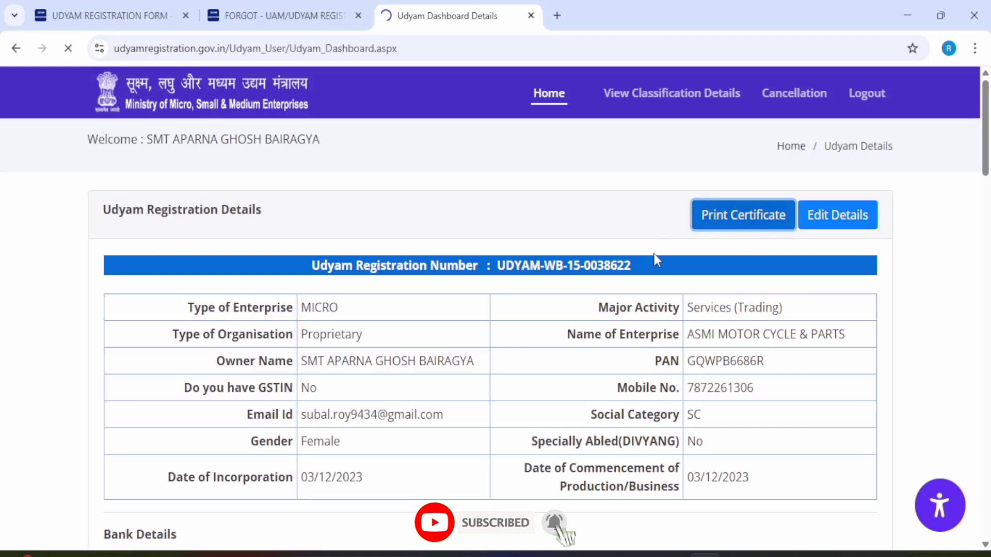